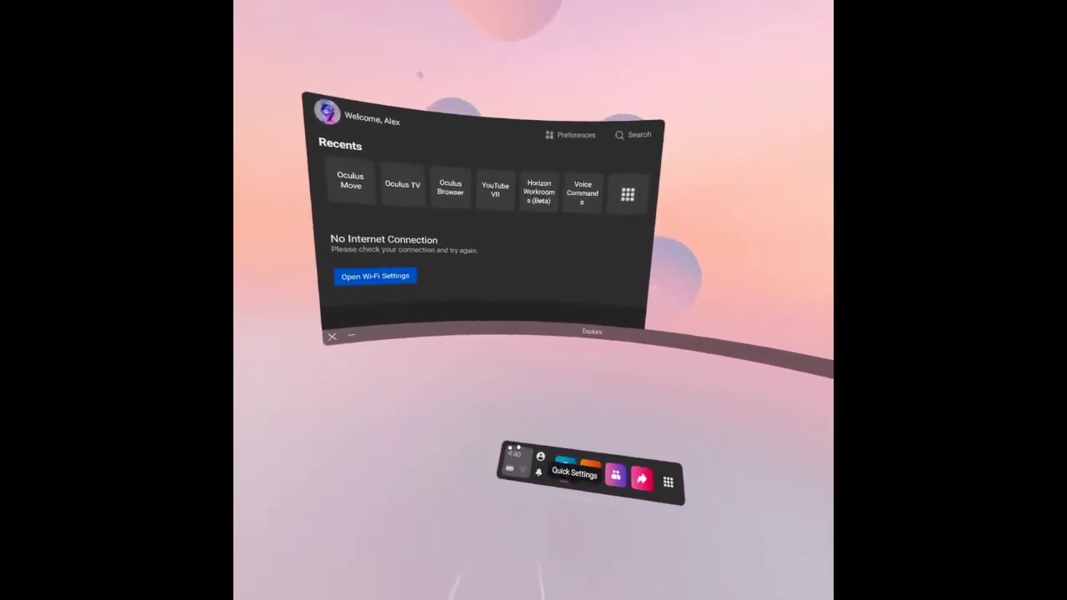
- Open the headset settings and go to the Hands and Controllers page under Device
click(516, 454)
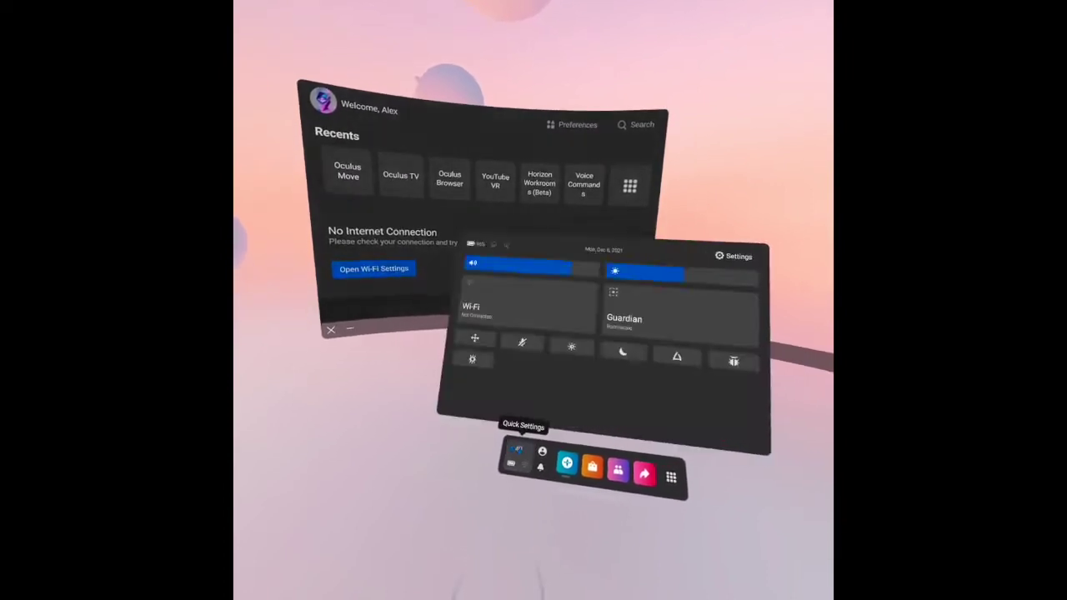
click(517, 454)
click(517, 455)
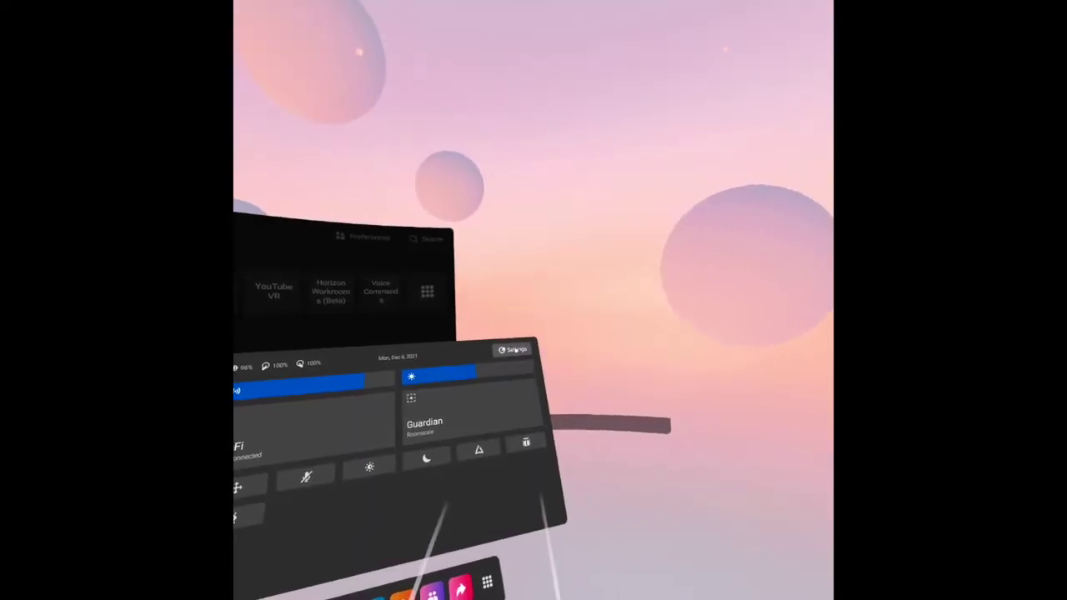
click(511, 350)
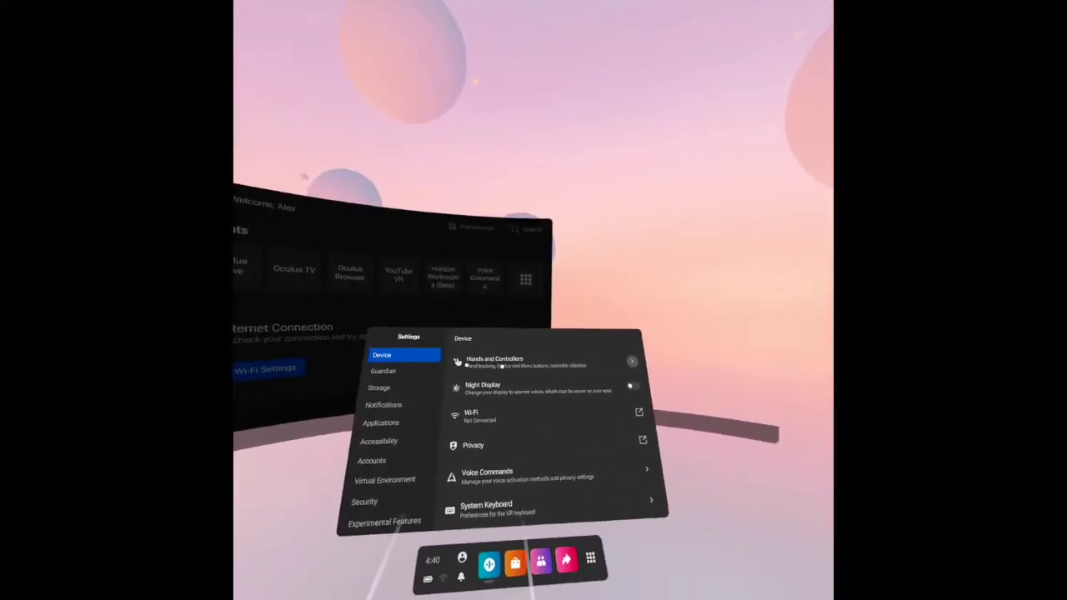
click(535, 369)
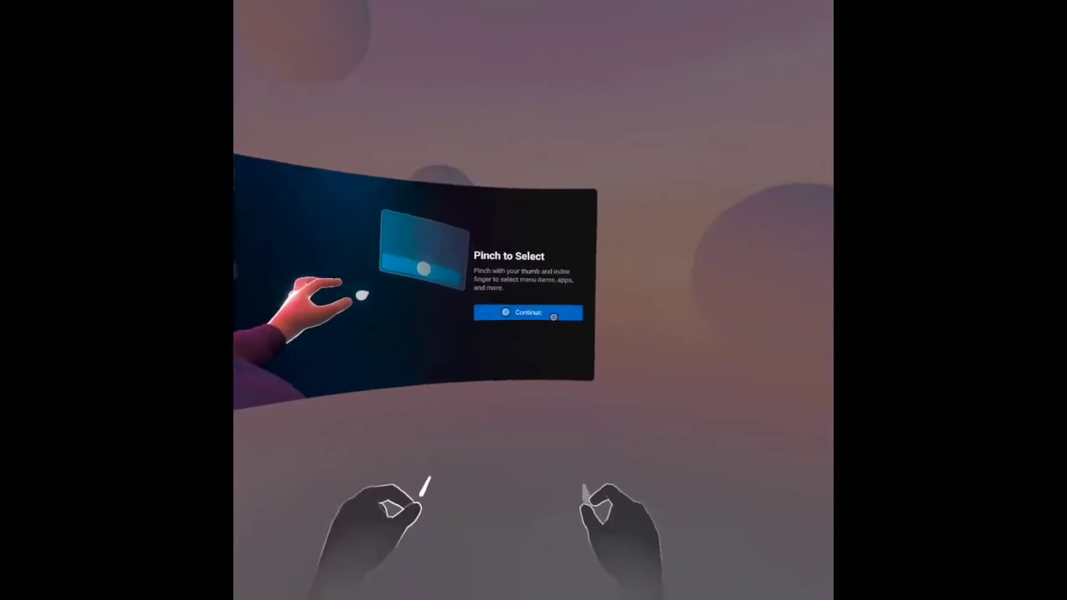
- Go through the hand-tracking tutorial on pinching to select, scrolling and using the Oculus button
click(526, 313)
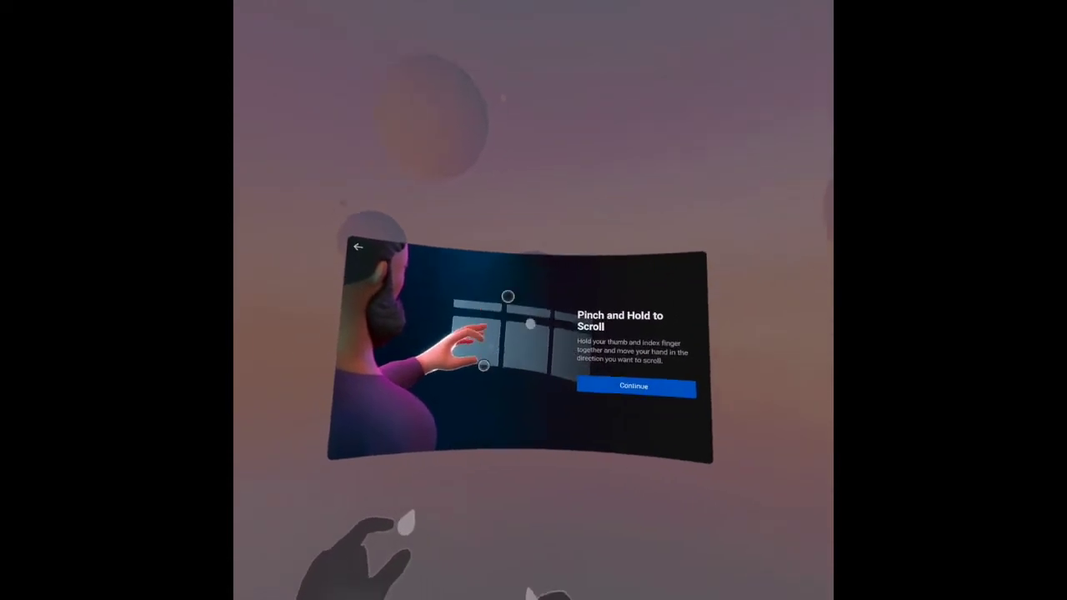
click(636, 386)
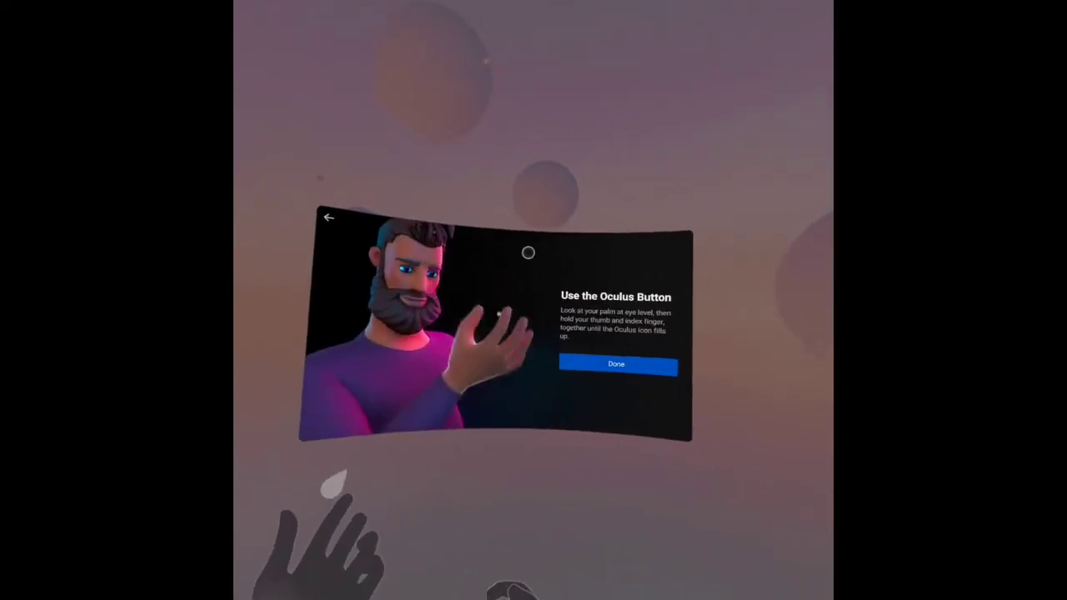
click(536, 315)
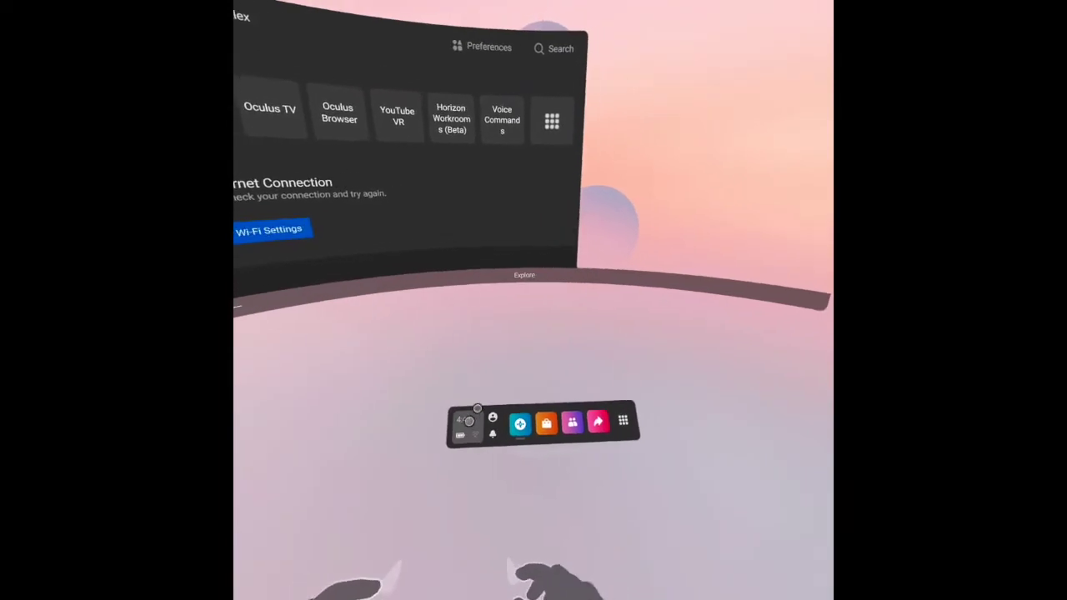
- Reopen the device settings using hand tracking and lower the controller vibration intensity under Hands and Controllers
click(472, 417)
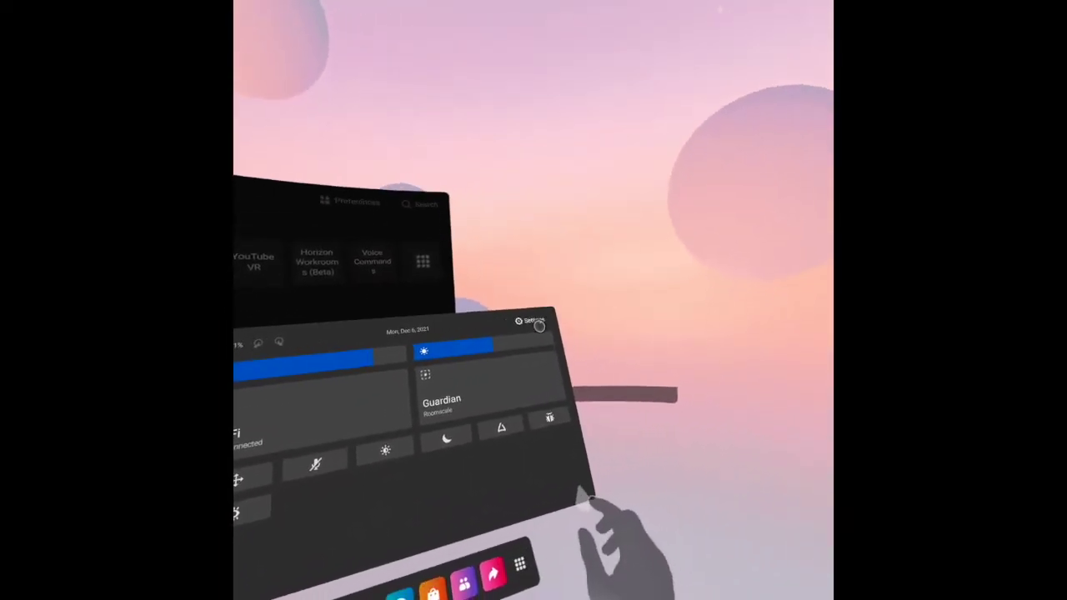
click(538, 323)
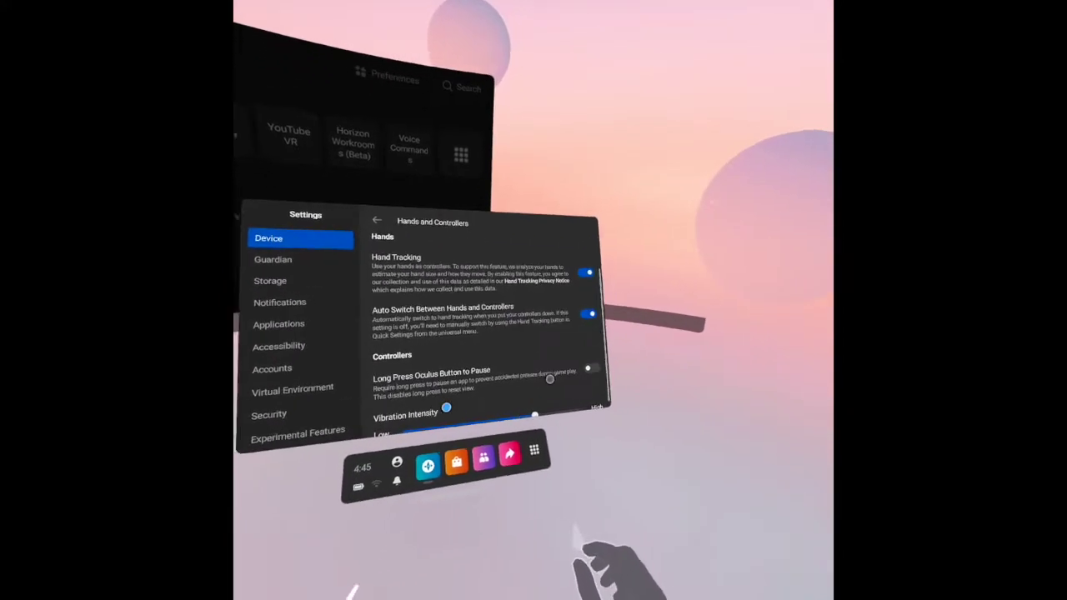
scroll(500, 367, down, 1)
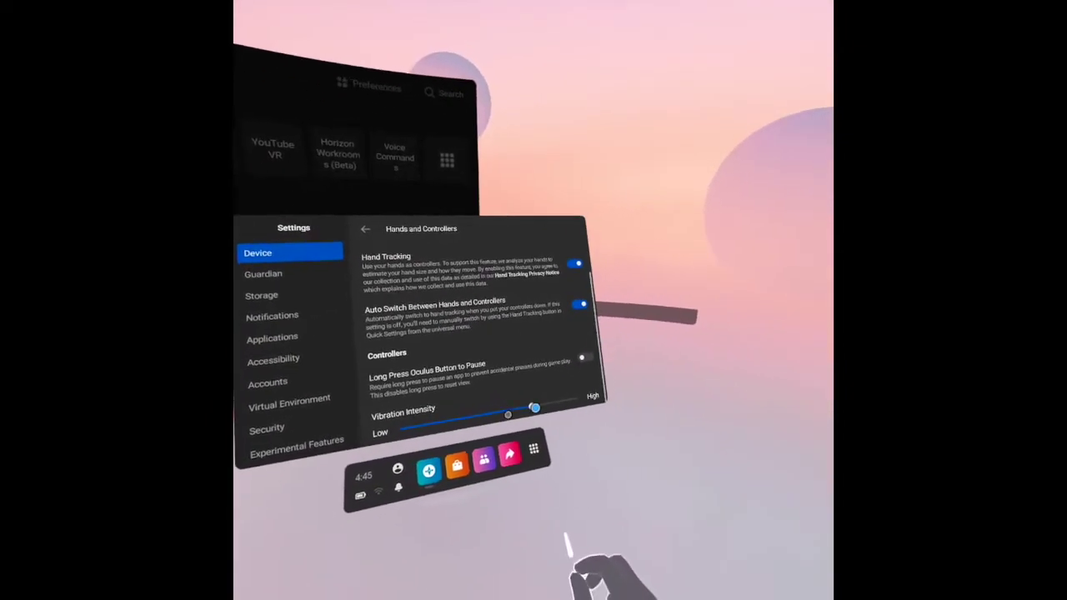
drag(512, 416, 485, 418)
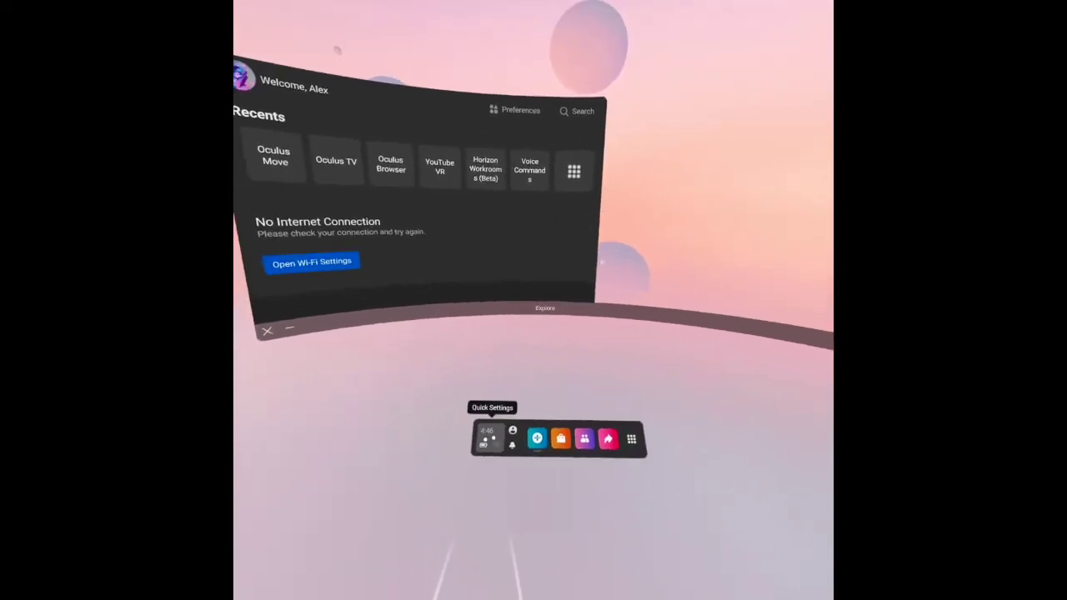
- Reopen the settings, go to Guardian, and set up and confirm the Guardian boundary
click(448, 422)
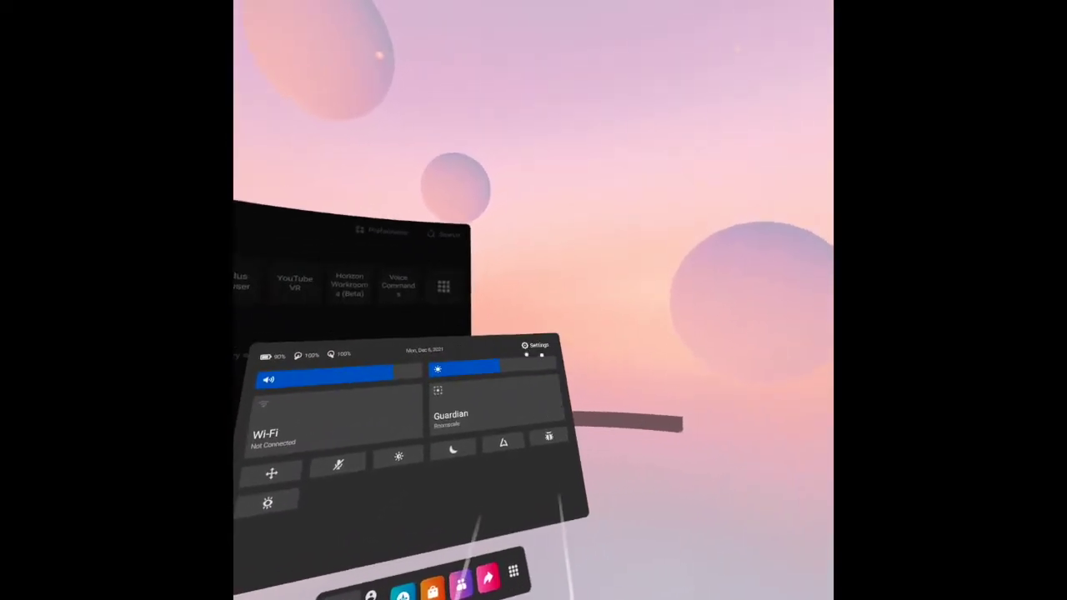
click(540, 348)
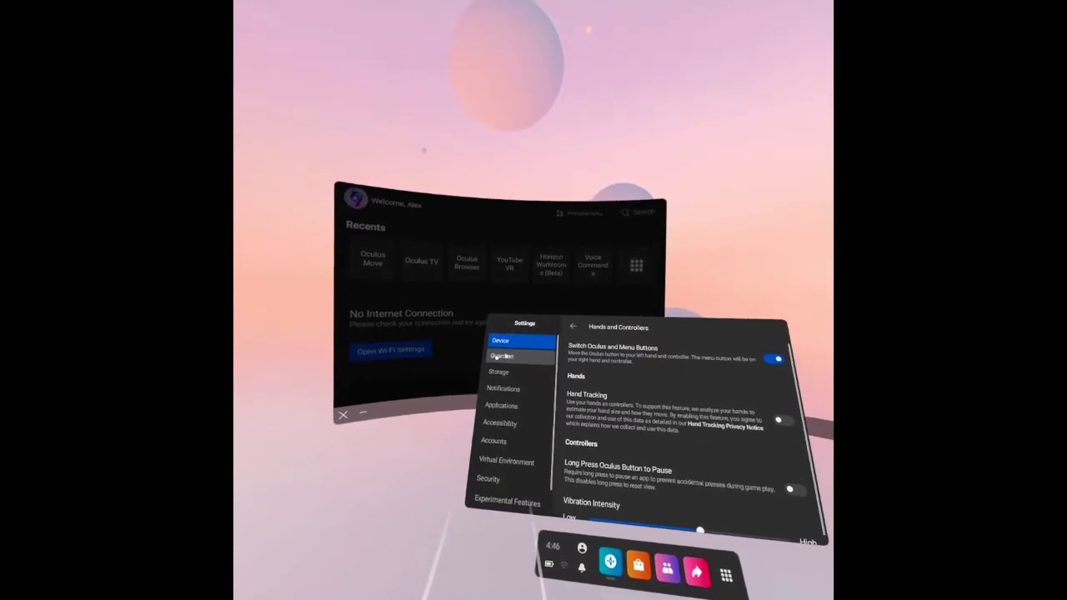
click(500, 355)
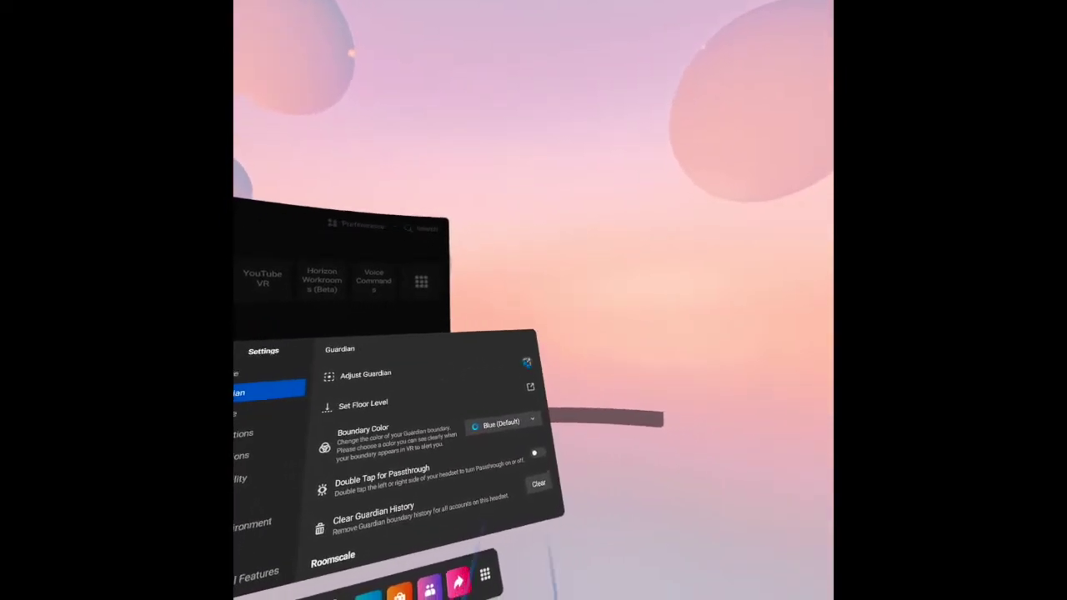
click(471, 404)
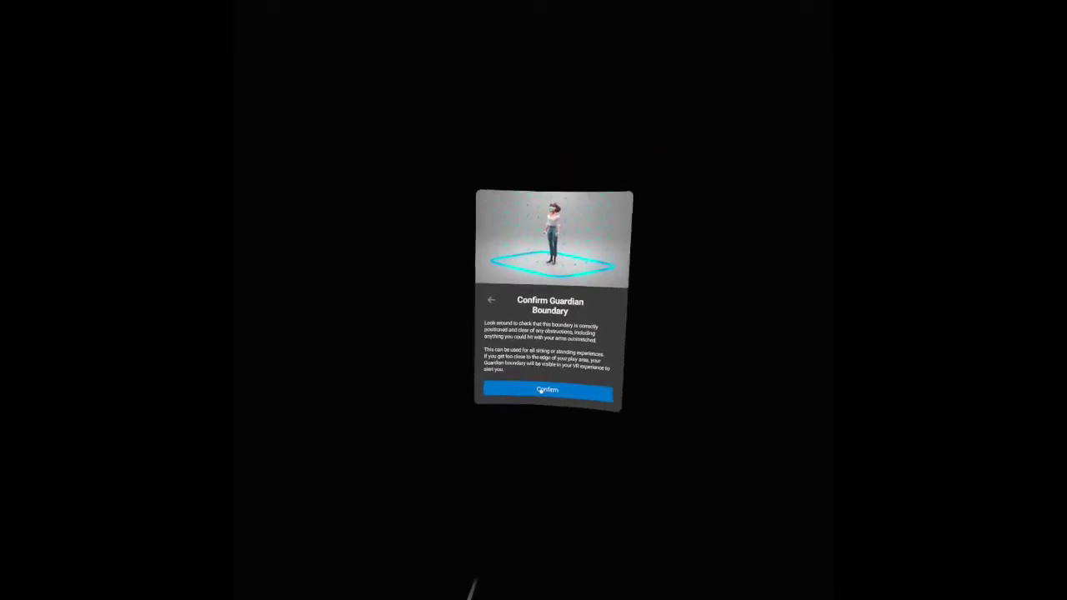
click(548, 388)
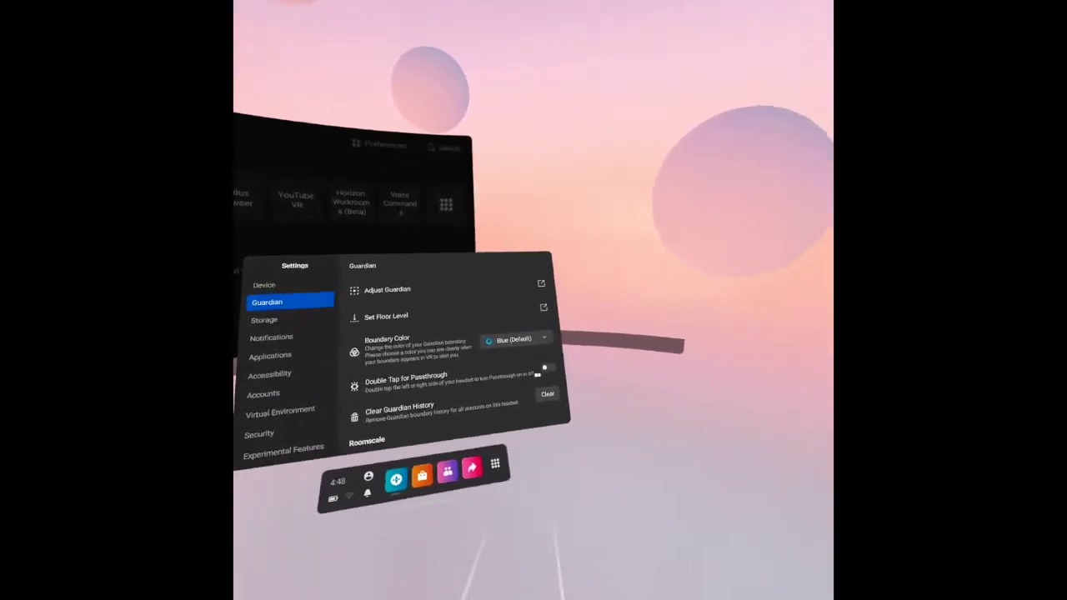
- Turn on Glanceable Boundary and choose Simple for Boundary Sensitivity in the Guardian settings
click(524, 371)
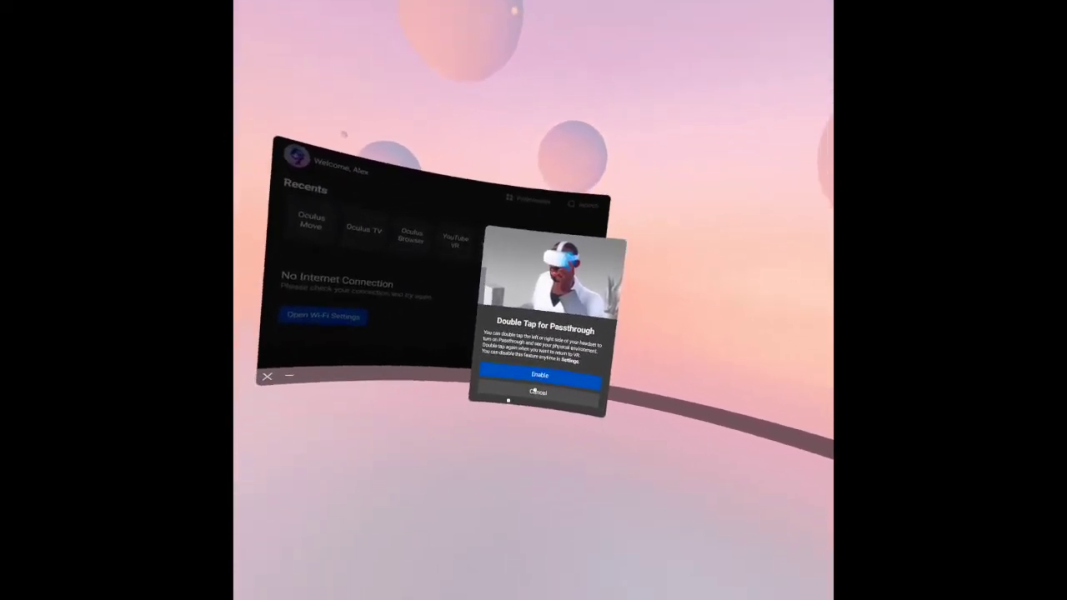
click(531, 391)
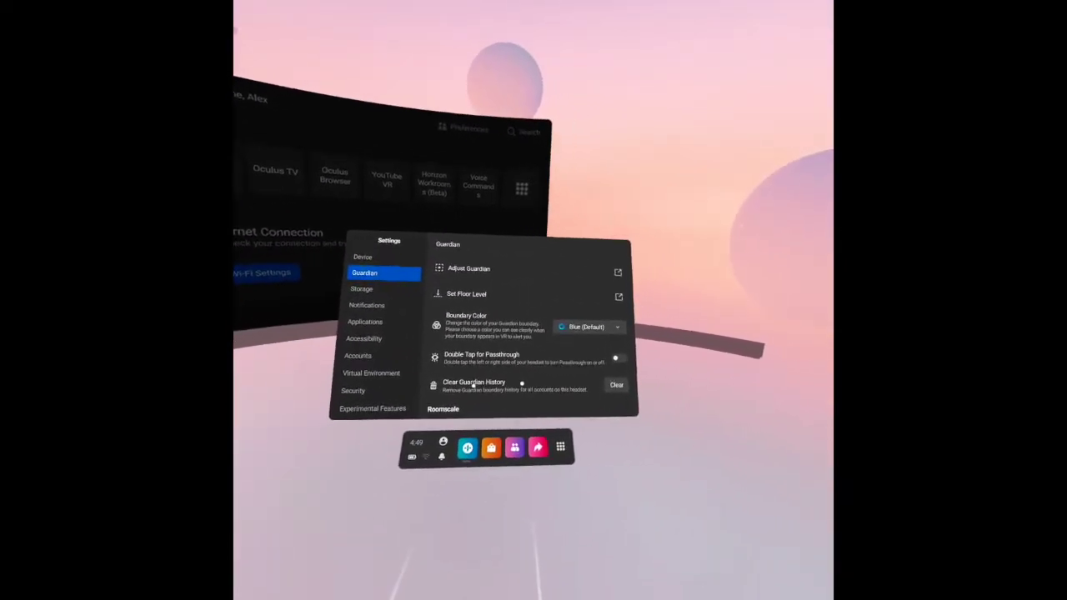
scroll(541, 377, down, 3)
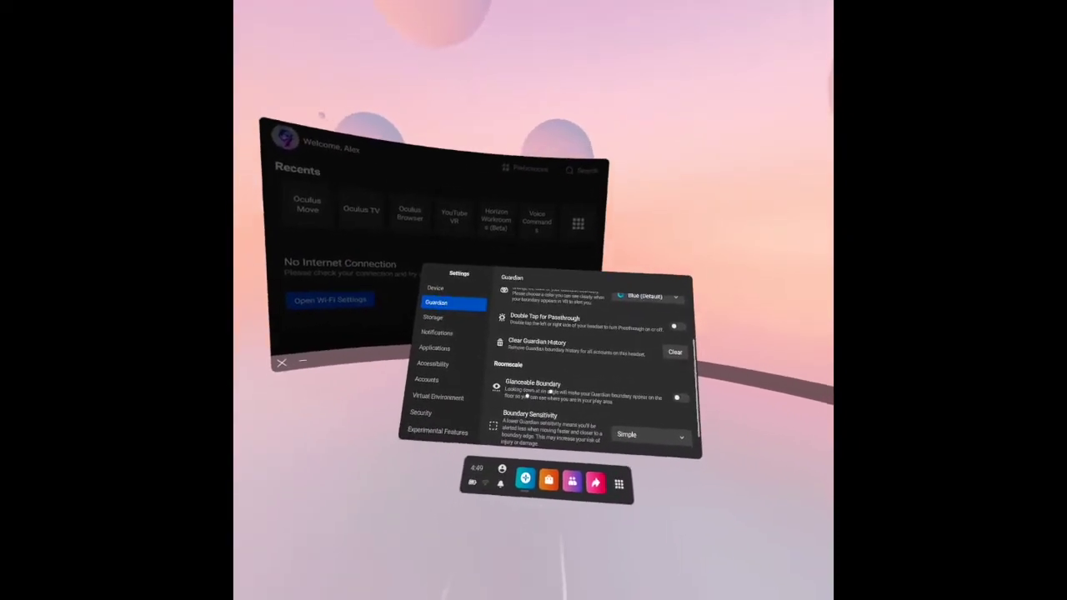
click(584, 364)
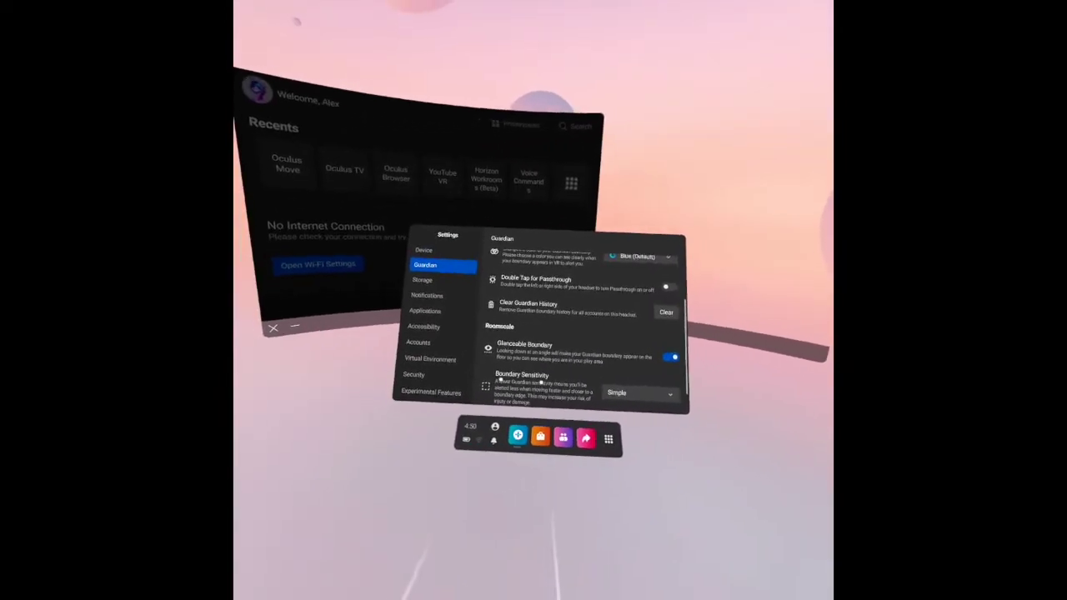
scroll(534, 380, down, 2)
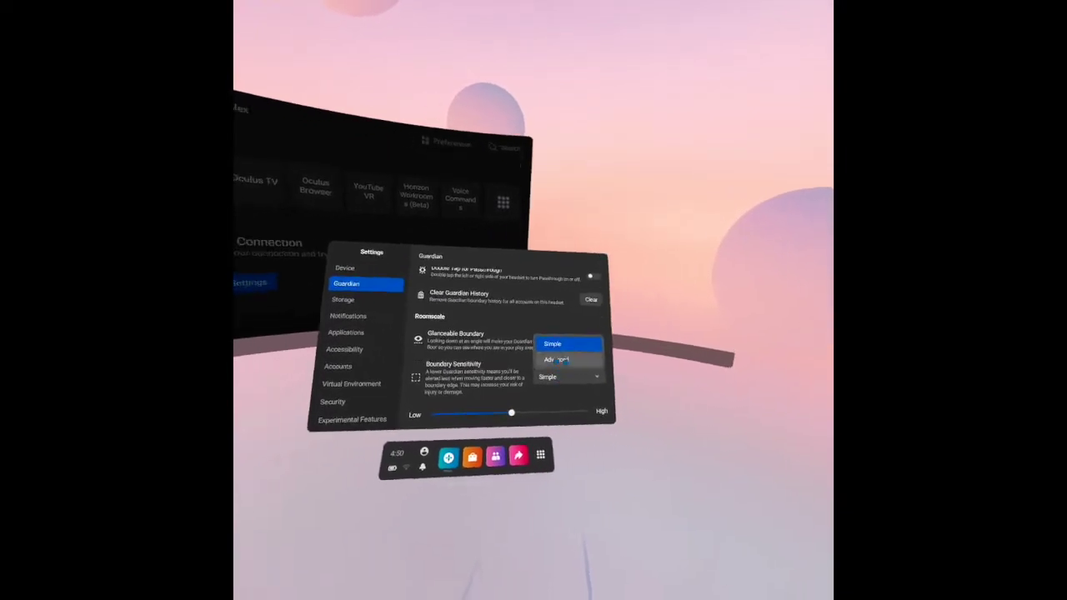
click(553, 343)
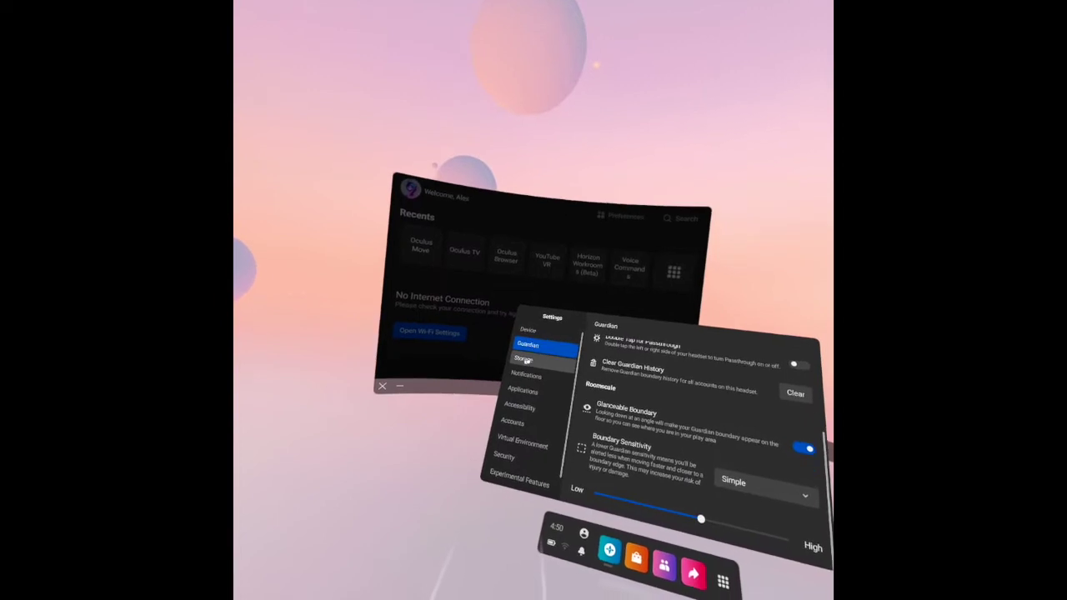
- Review the Storage, Notifications and Applications settings
click(524, 358)
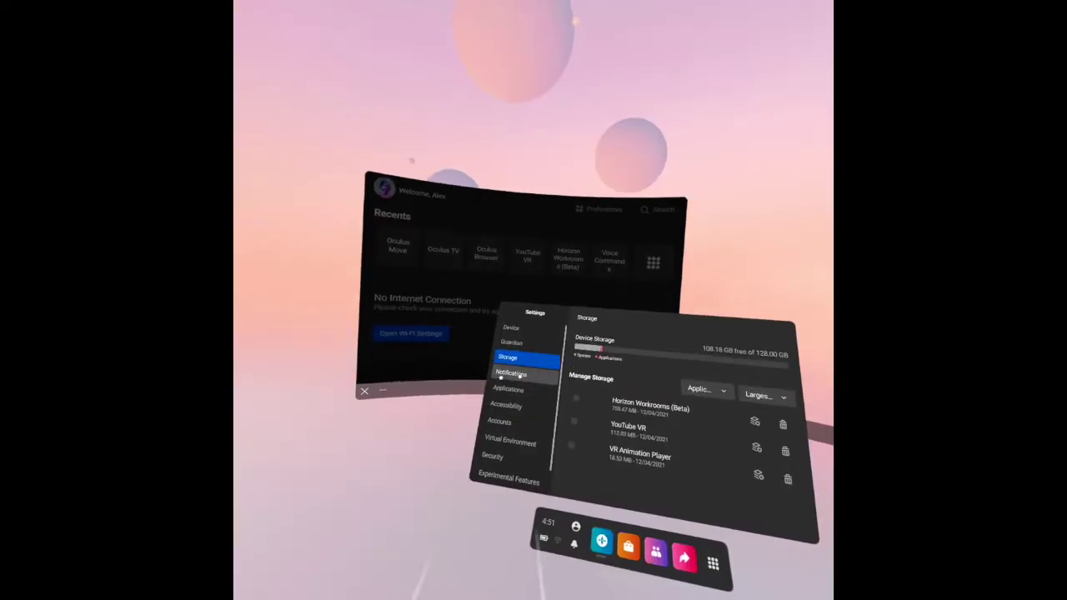
click(512, 381)
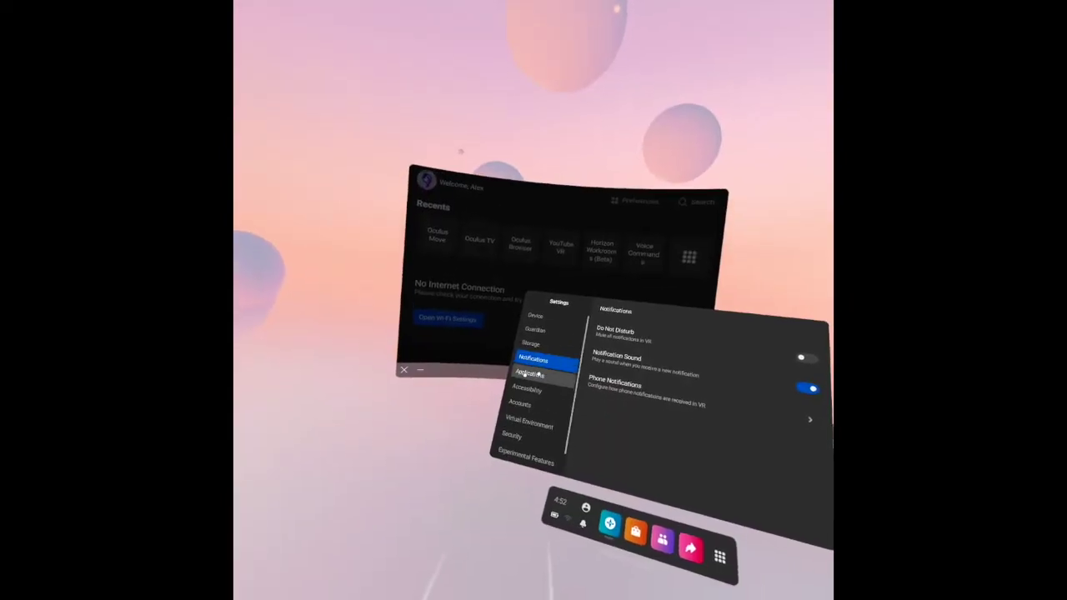
click(525, 374)
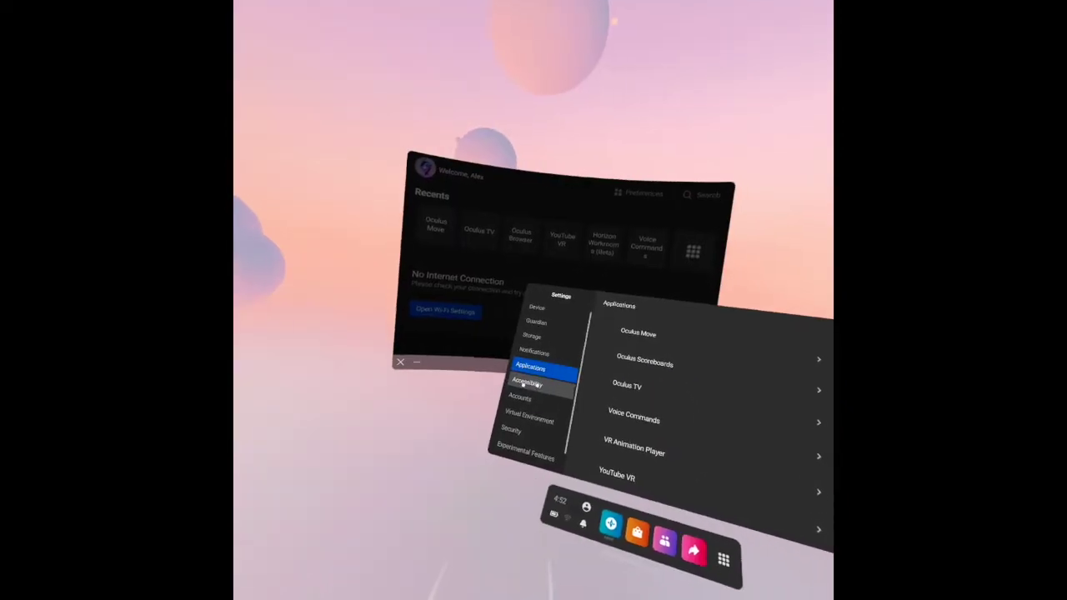
- In the Accessibility settings, check the Color Correction and Text Size options and raise the controller vibration intensity to around the middle
click(523, 383)
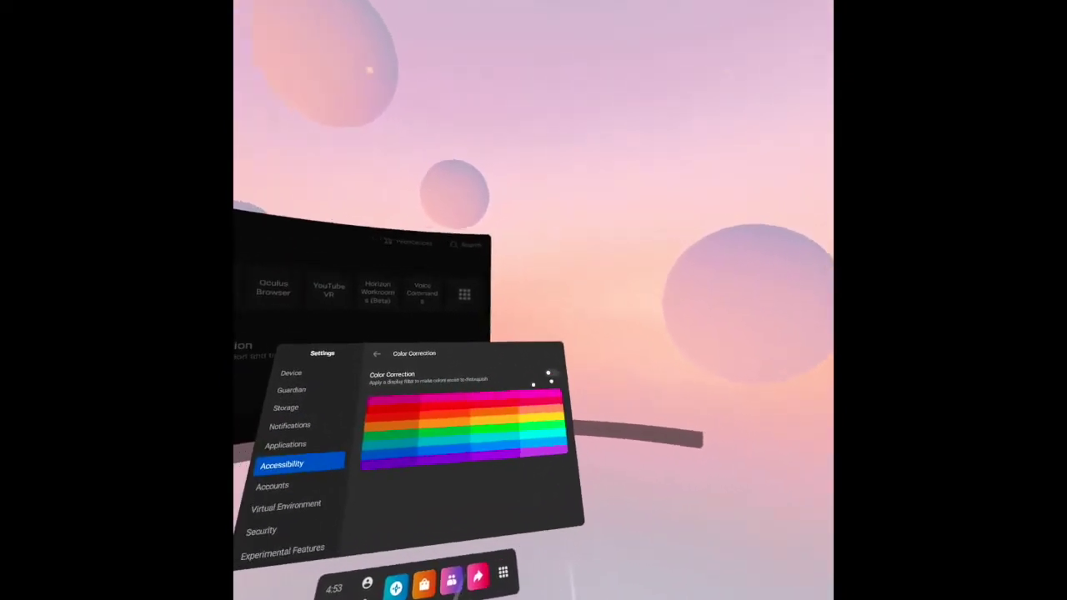
click(513, 355)
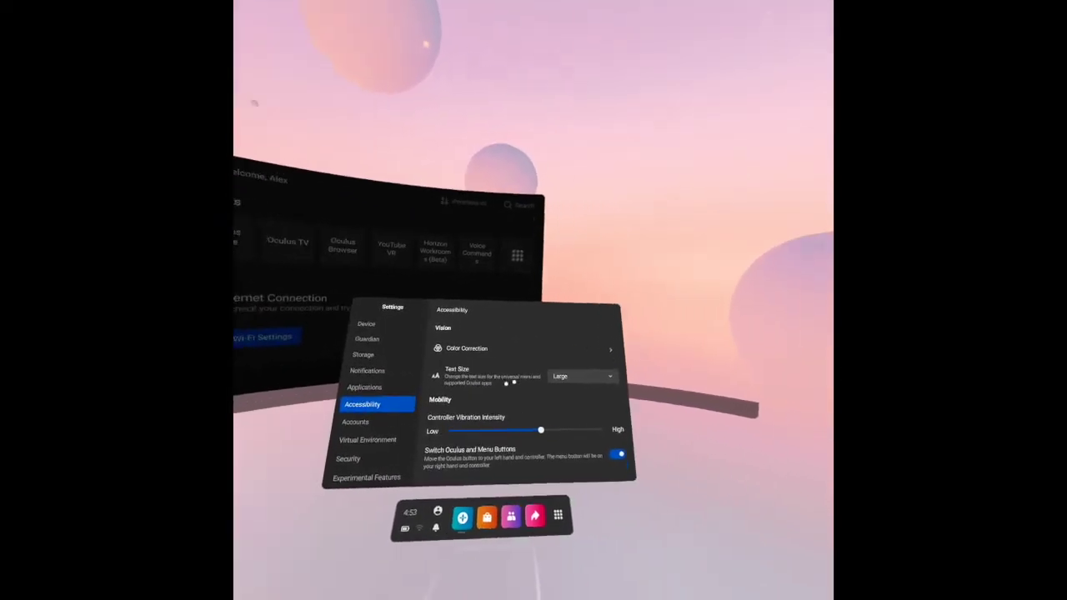
click(638, 384)
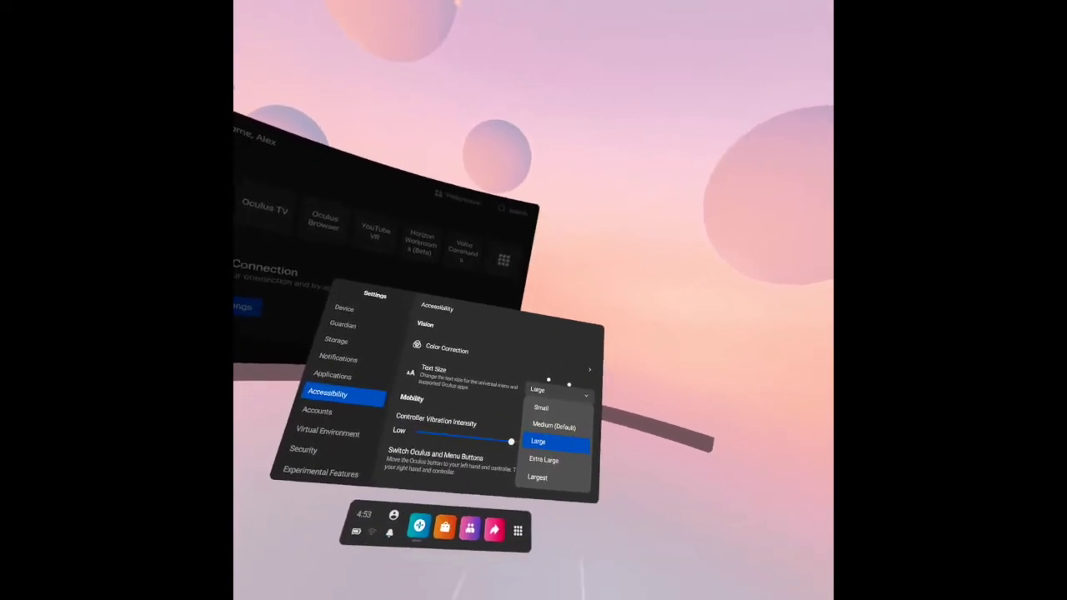
click(564, 388)
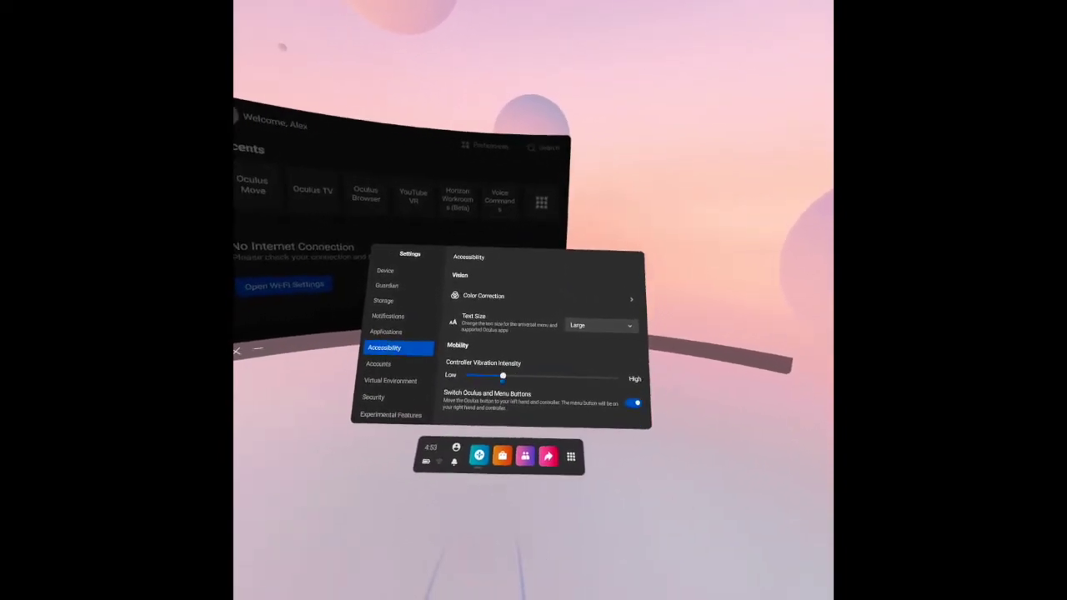
drag(501, 379, 534, 381)
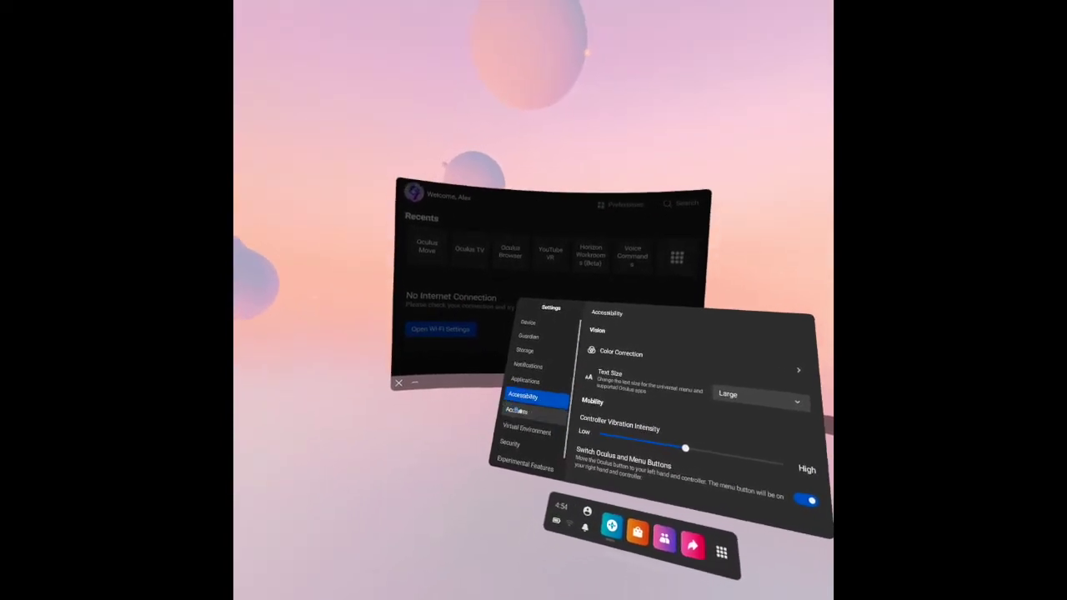
- Review the Accounts, Virtual Environment, Security and Experimental Features settings
click(517, 411)
click(523, 412)
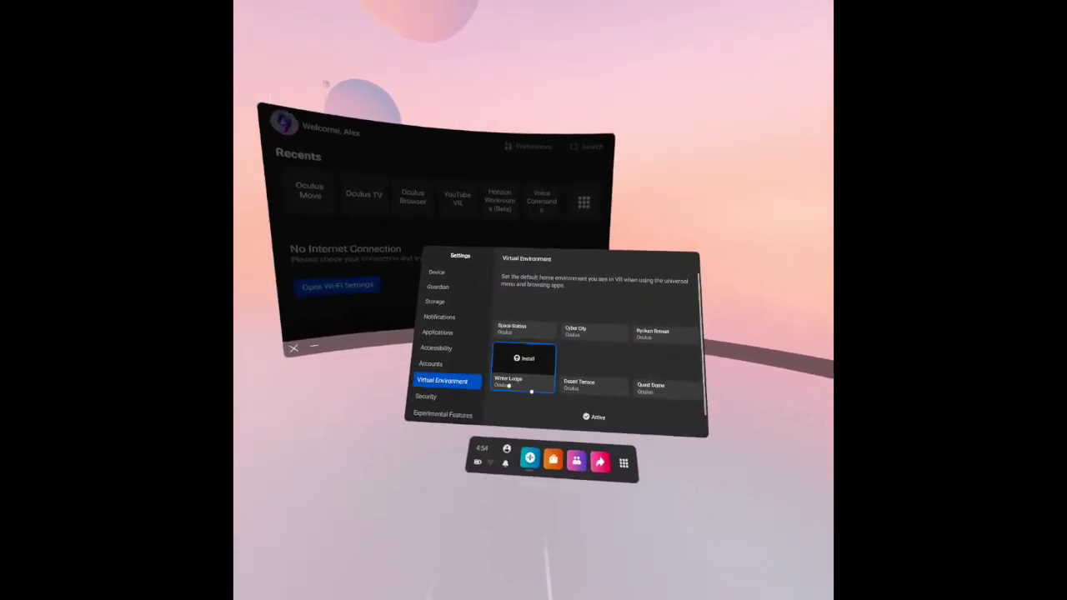
scroll(519, 391, down, 2)
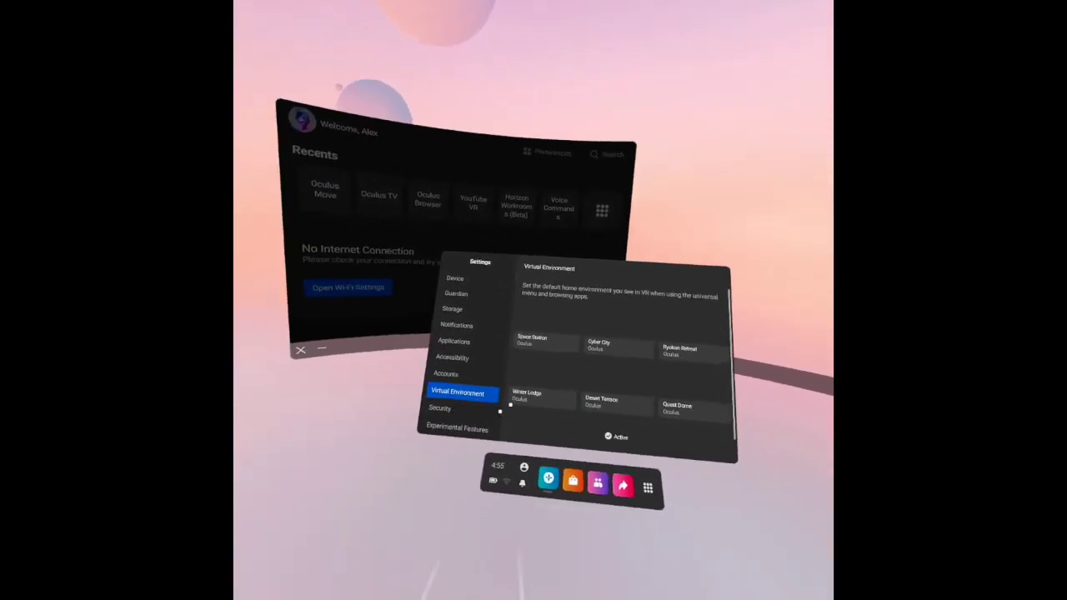
click(491, 410)
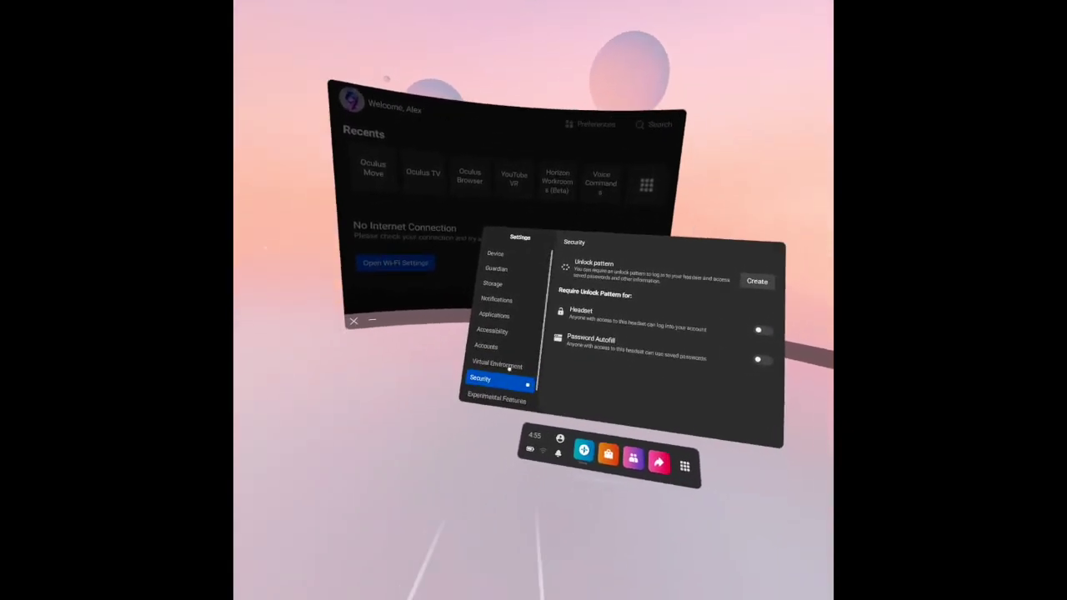
click(462, 421)
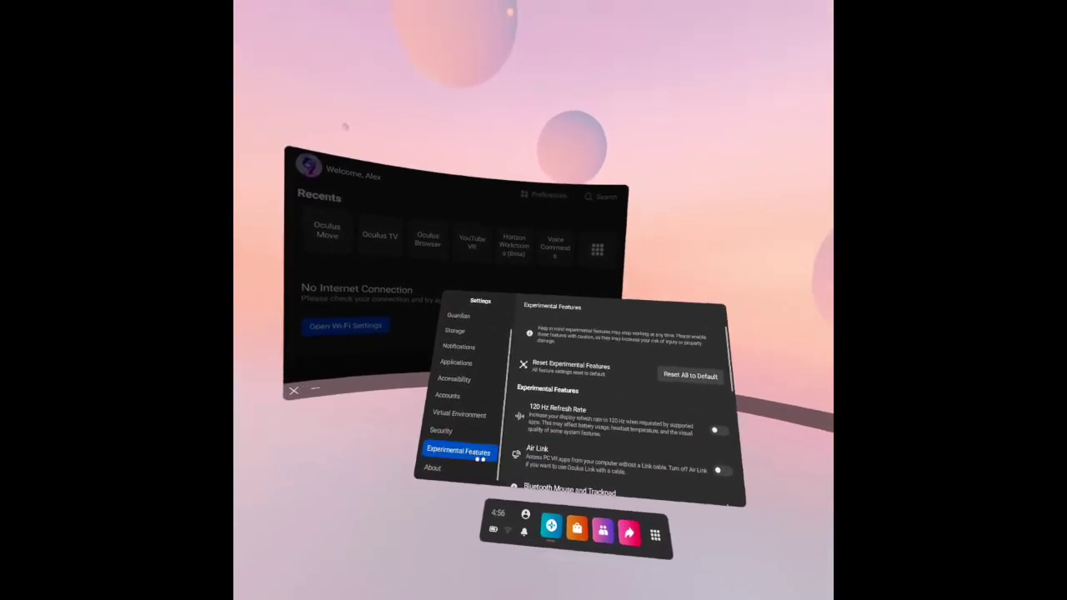